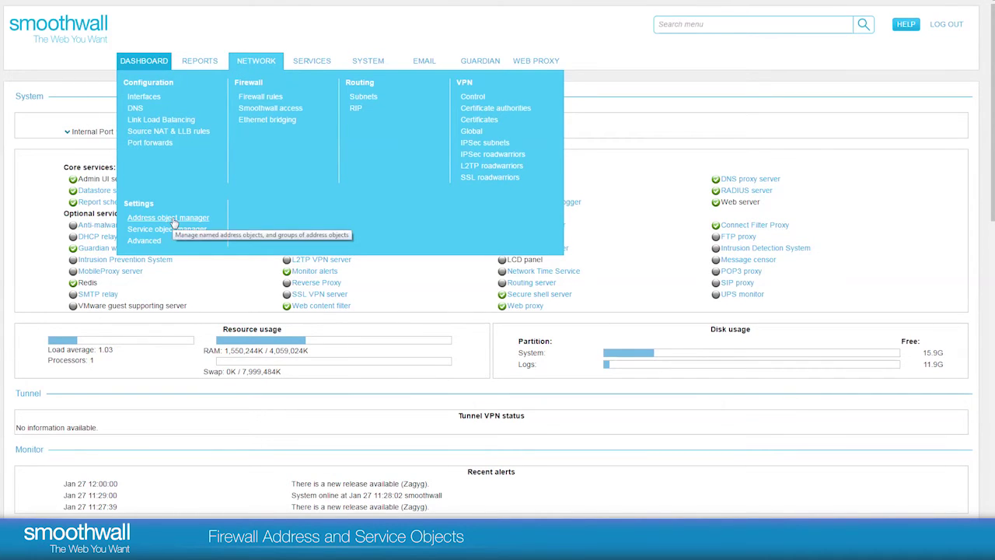
- Open Network > Settings > Address object manager from the dashboard
click(175, 222)
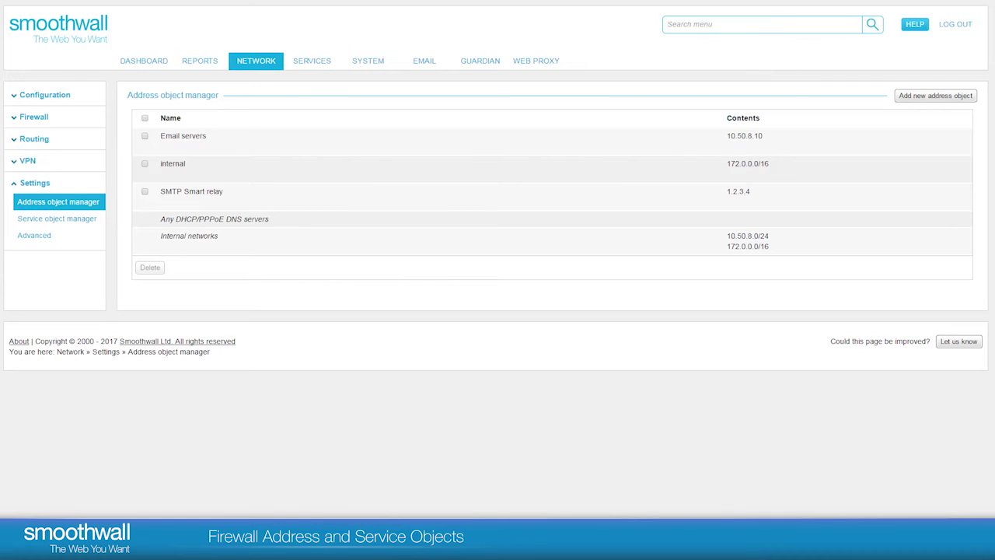
- Review the existing address objects and start a new address object
click(917, 98)
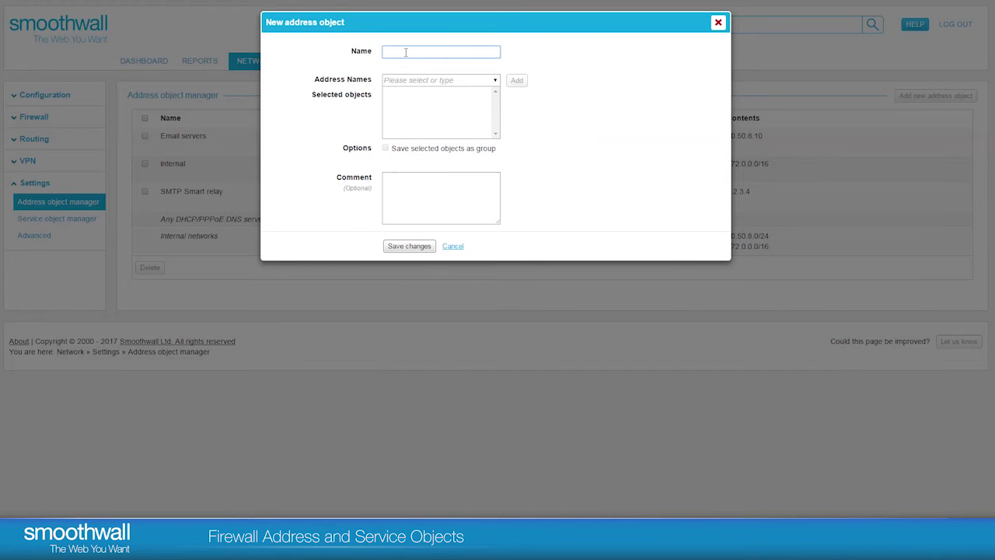
- Create and save a 'Web Server' address object holding 10.50.8.20
text(Web Ser)
text(ver)
click(427, 80)
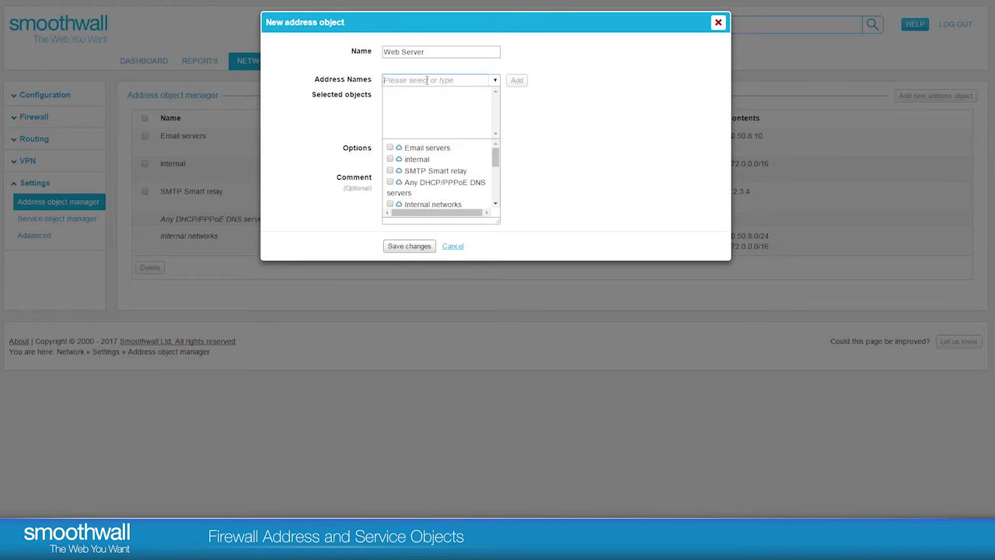
text(10)
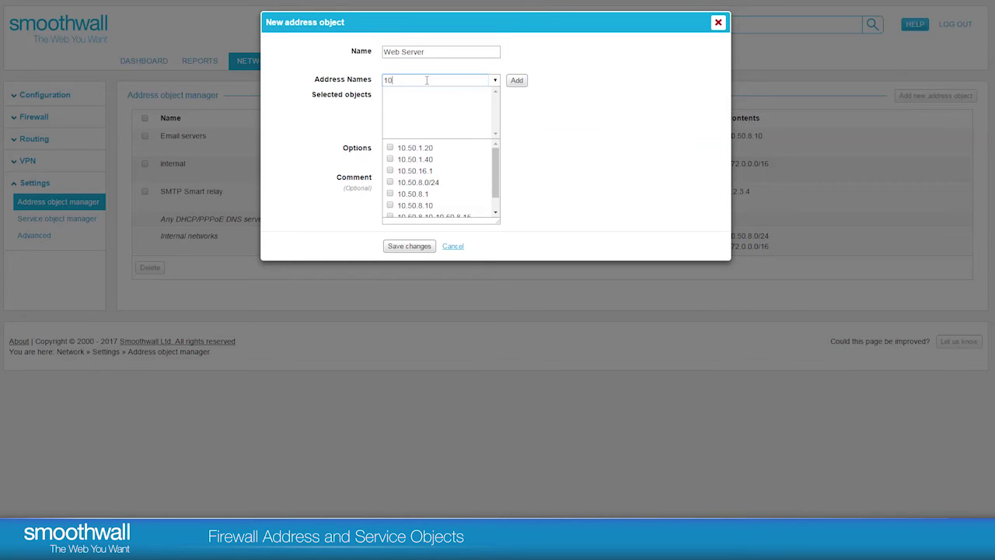
text(.50.8)
text(.20)
click(517, 80)
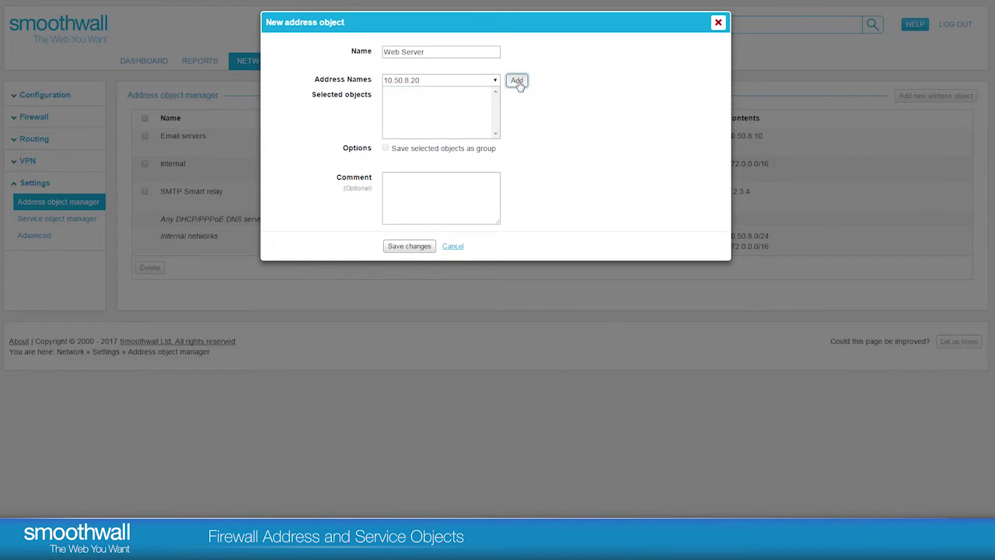
click(562, 165)
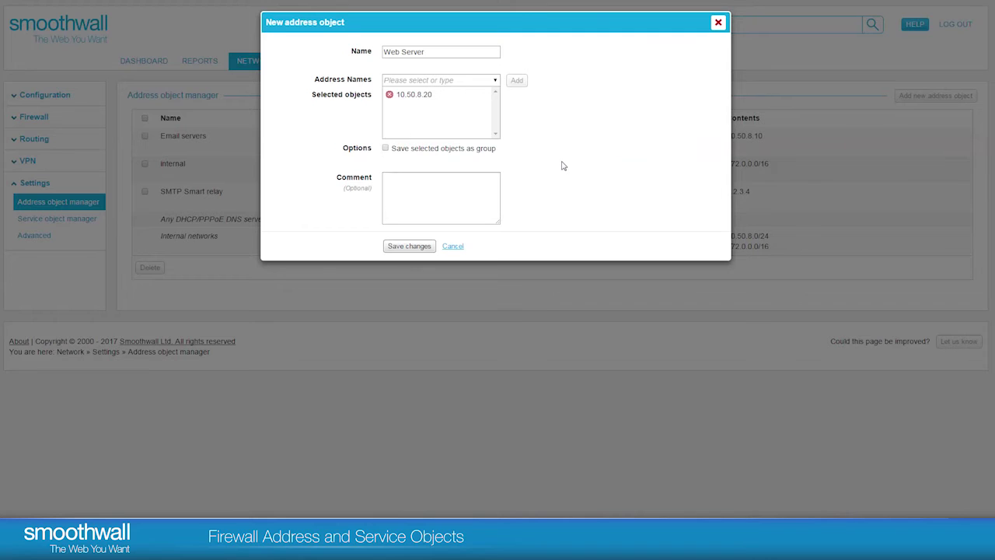
click(416, 193)
click(410, 246)
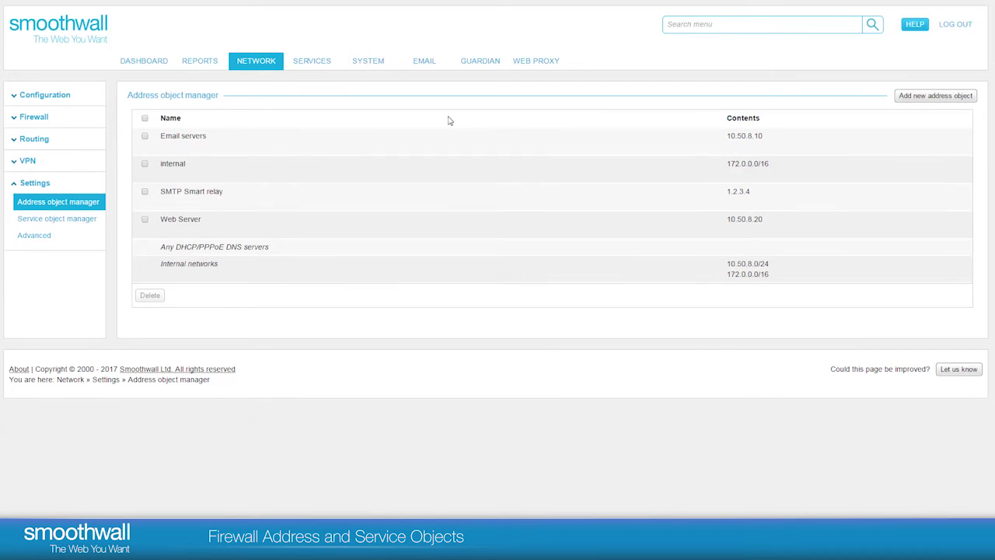
- Add 10.50.8.11 to the Email servers object next to 10.50.8.10 and save
mouse_move(184, 136)
click(169, 146)
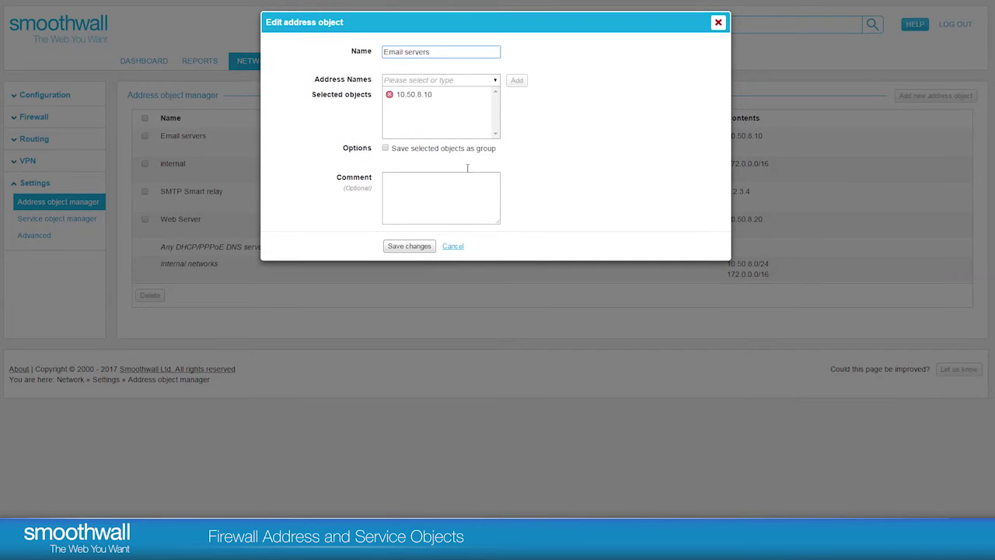
click(416, 79)
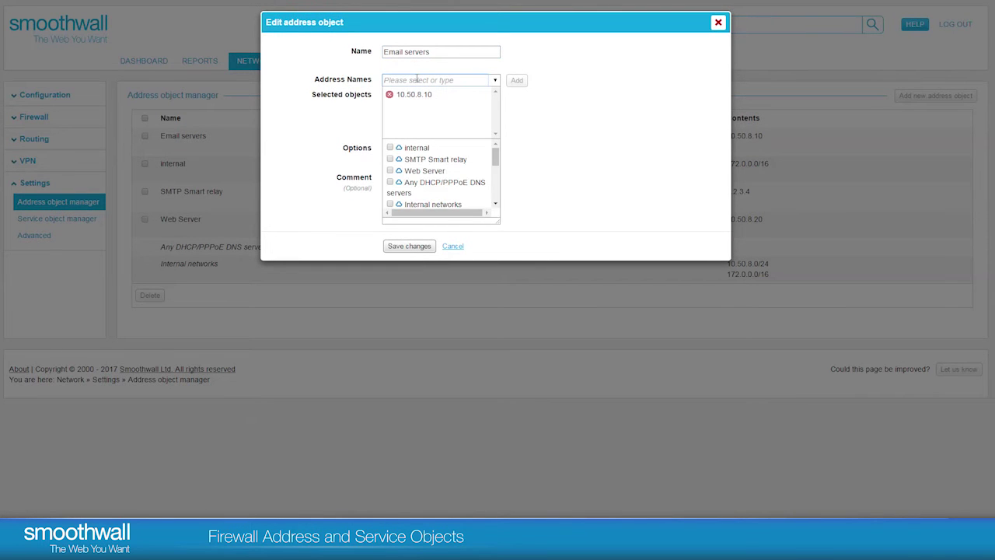
text(10.)
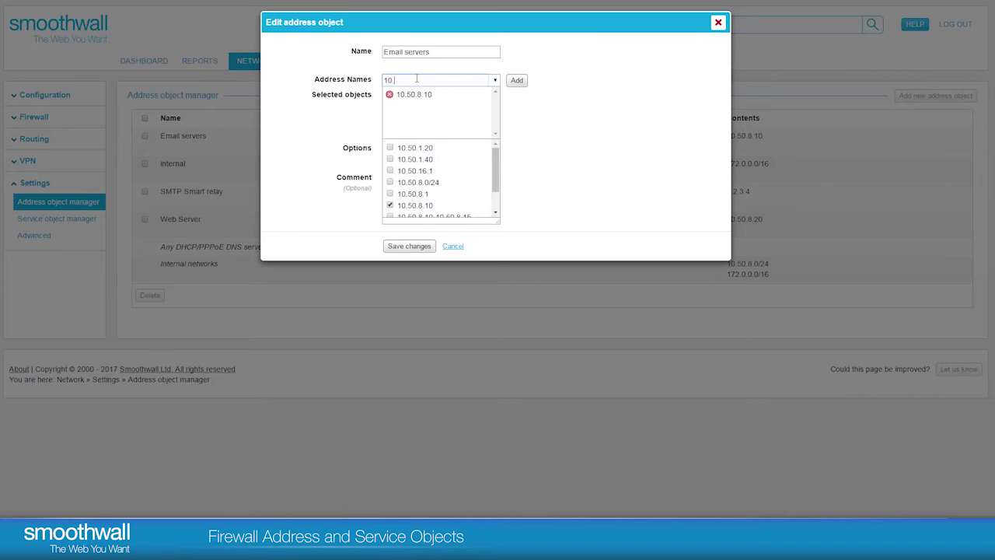
text(50.8.11)
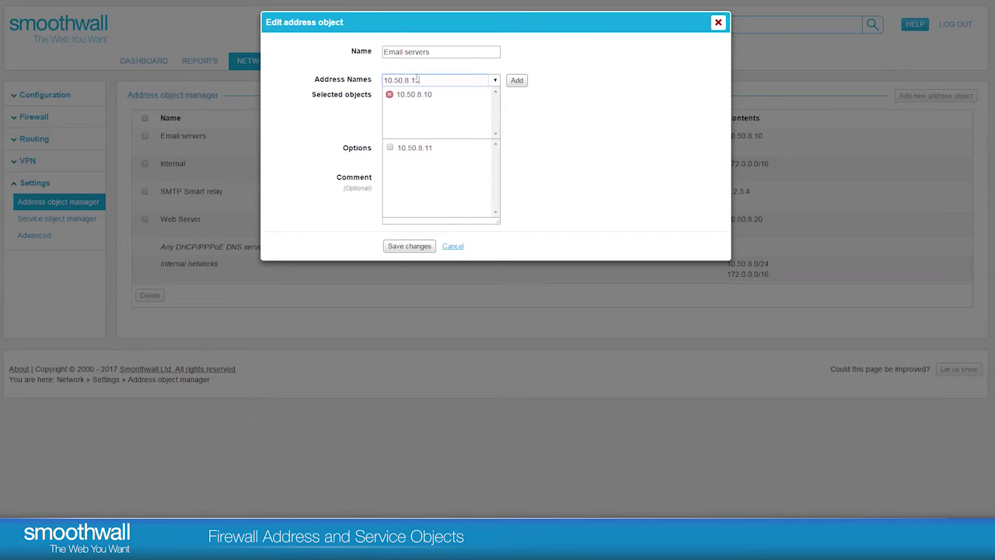
click(516, 83)
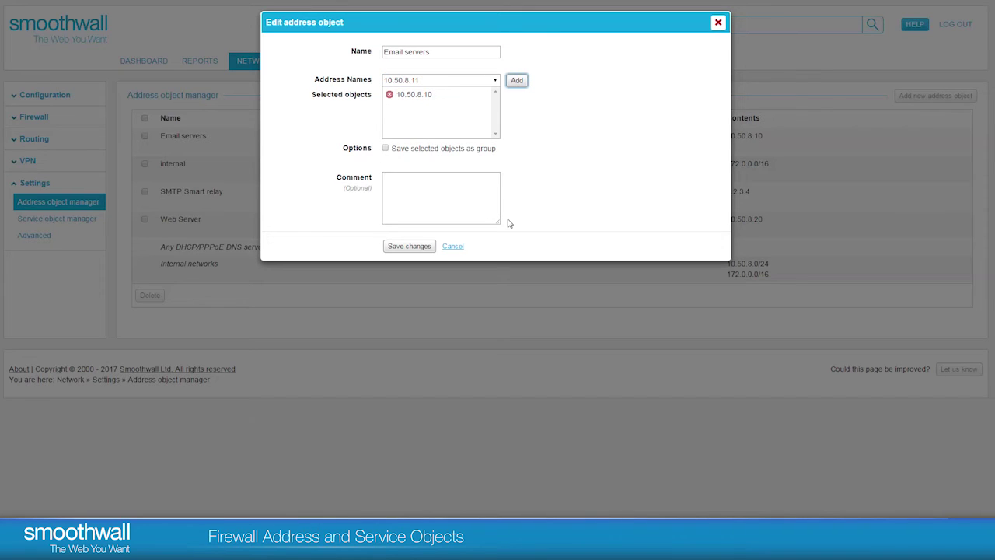
click(428, 247)
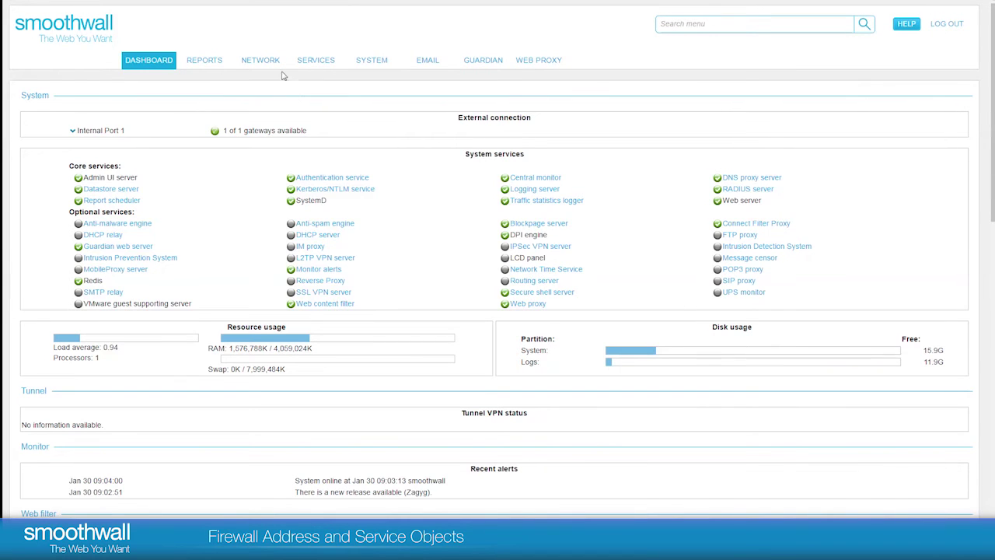
mouse_move(260, 60)
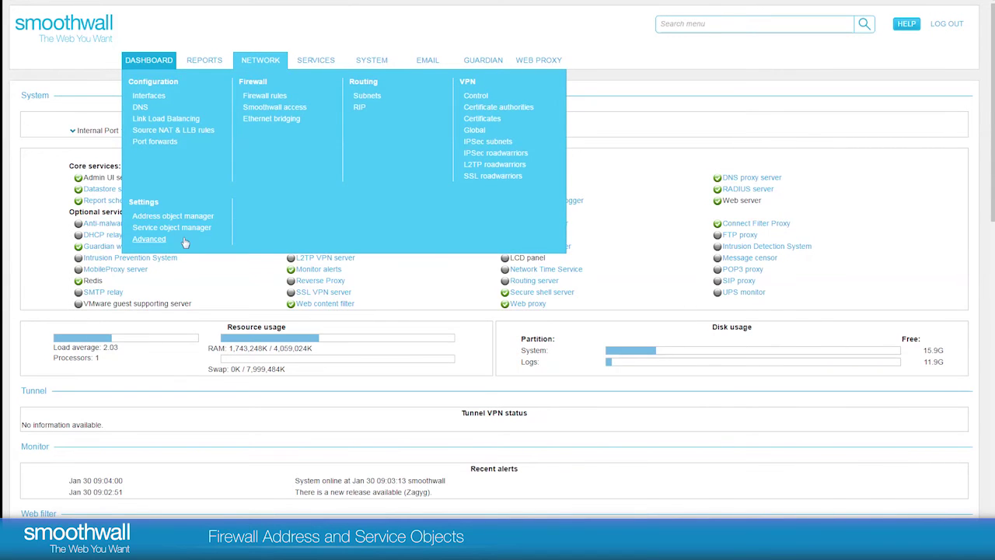
- Open Network > Settings > Service object manager
click(184, 228)
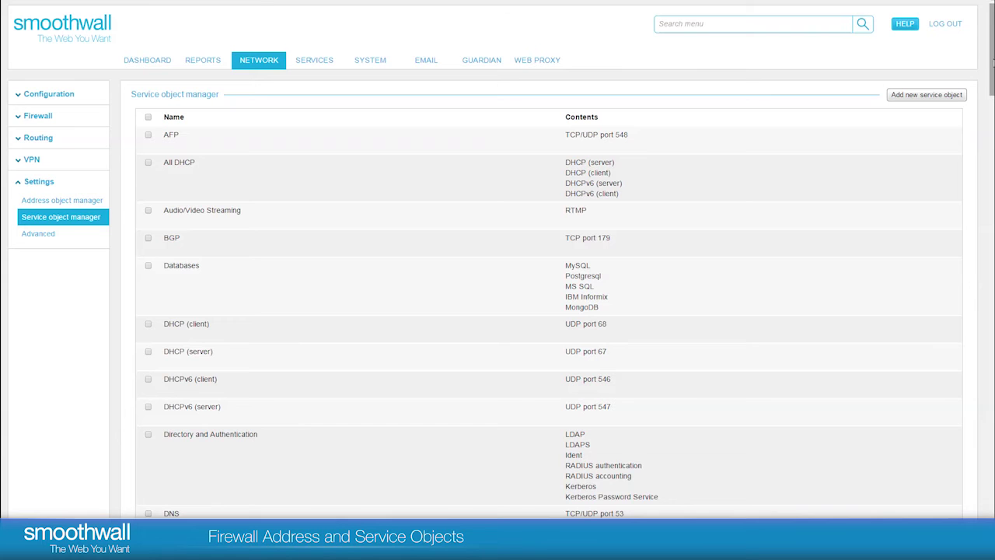
scroll(498, 296, down, 2)
scroll(698, 164, down, 3)
scroll(698, 164, down, 3)
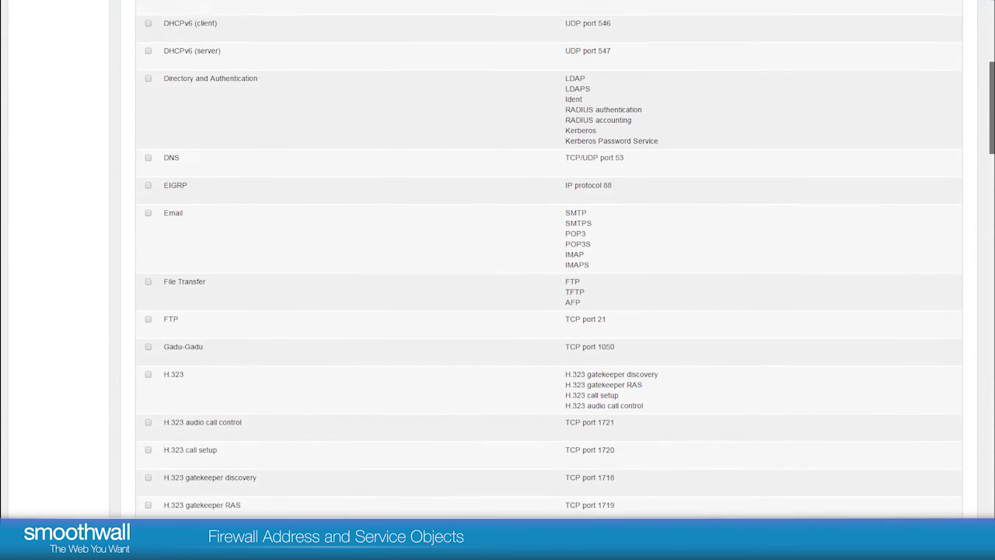
scroll(698, 164, down, 1)
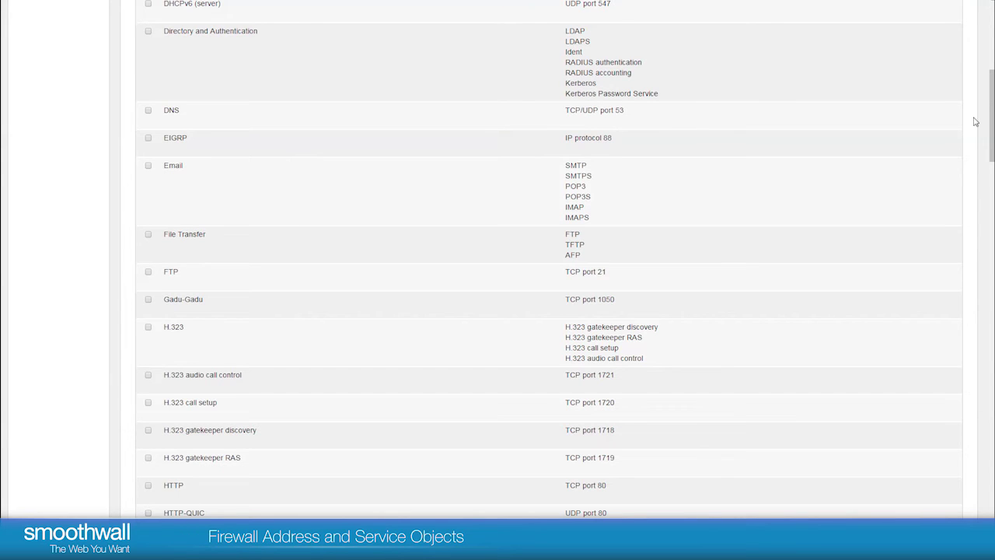
scroll(988, 125, down, 2)
scroll(544, 257, down, 4)
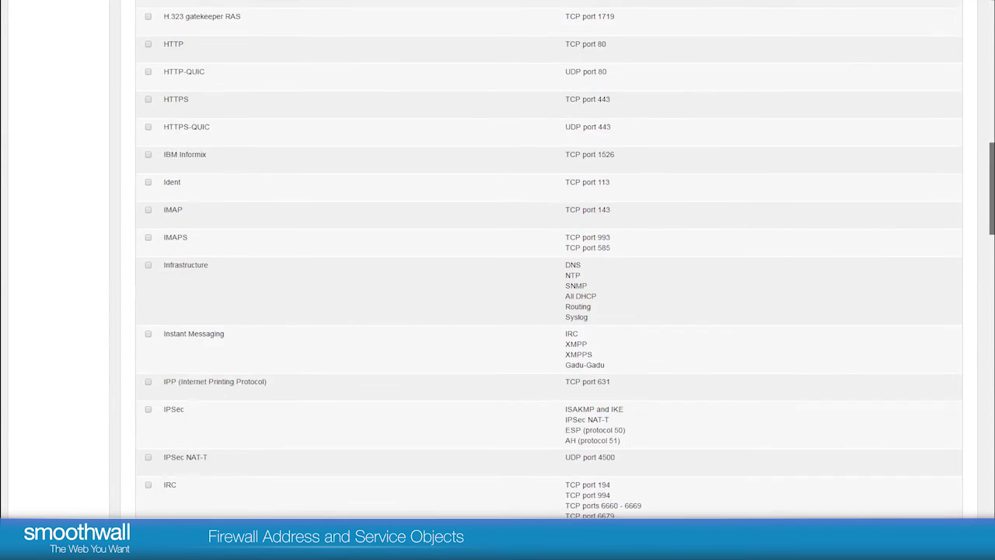
scroll(544, 257, down, 6)
scroll(544, 256, down, 1)
scroll(544, 256, down, 3)
scroll(544, 280, down, 4)
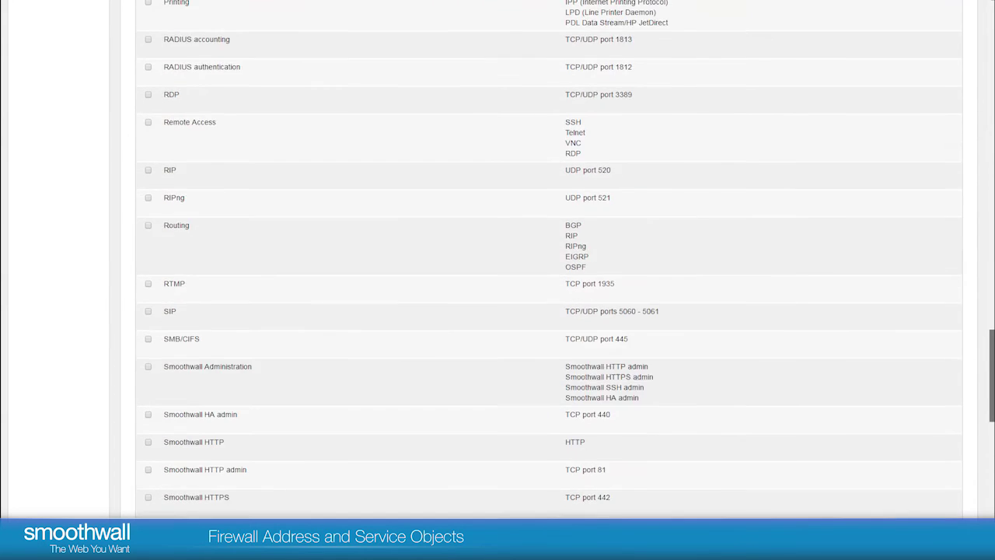
scroll(544, 280, down, 1)
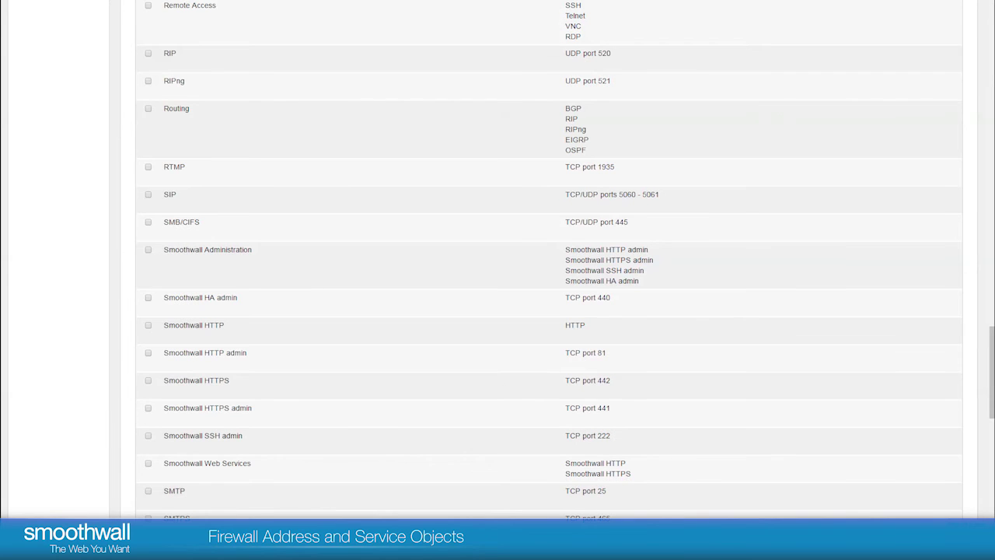
drag(991, 372, 990, 25)
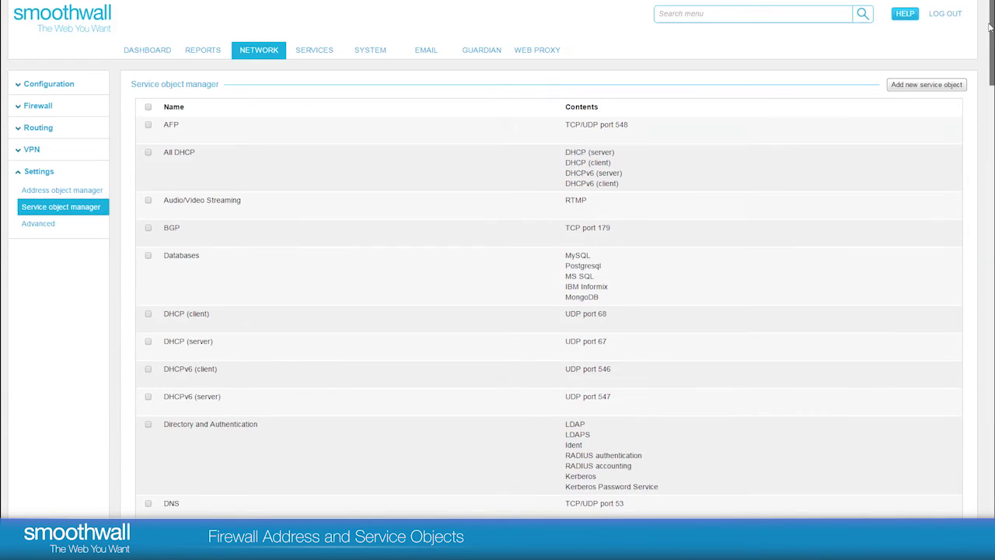
- Create and save a 'MyProgram' service object using TCP port 9999
click(905, 87)
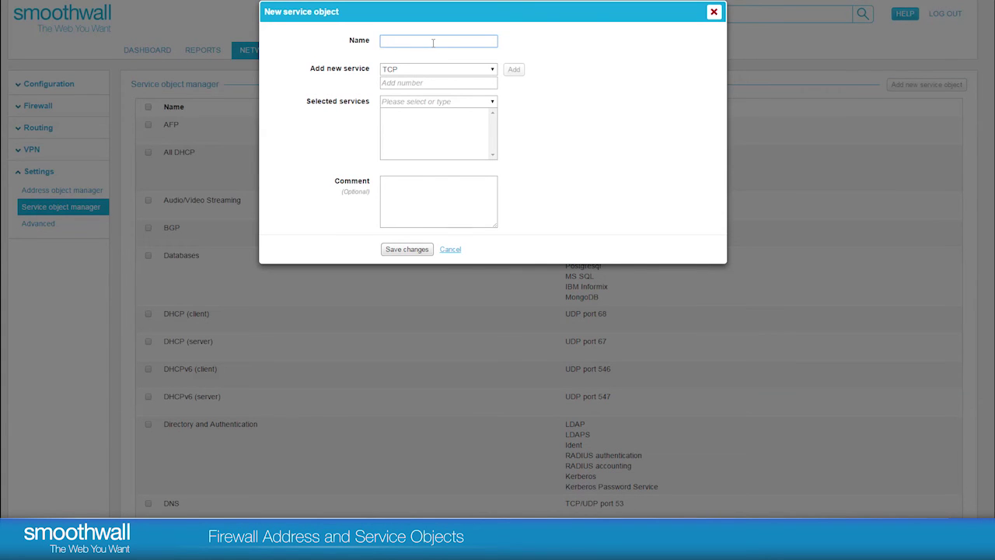
text(MyProgram)
click(428, 69)
click(401, 82)
text(9)
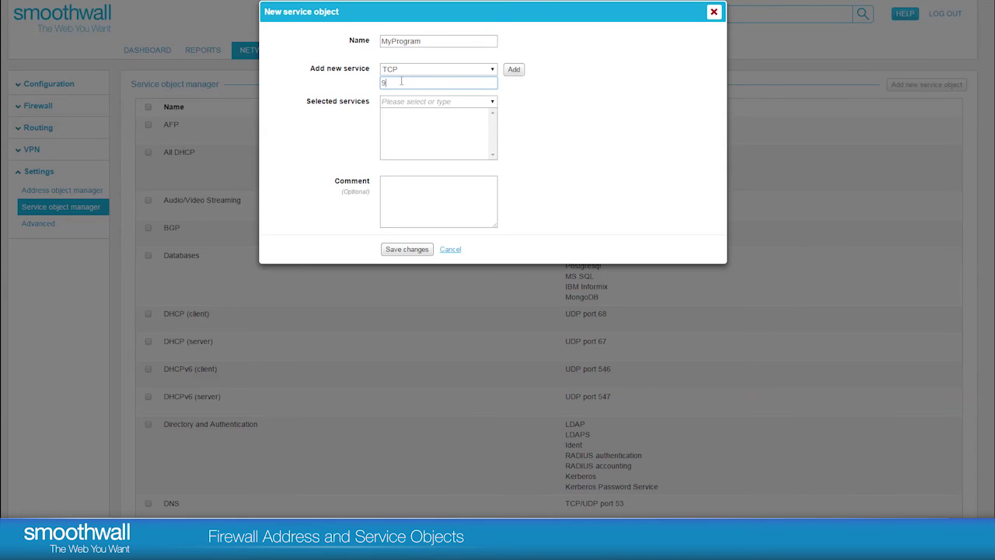
text(999)
click(513, 71)
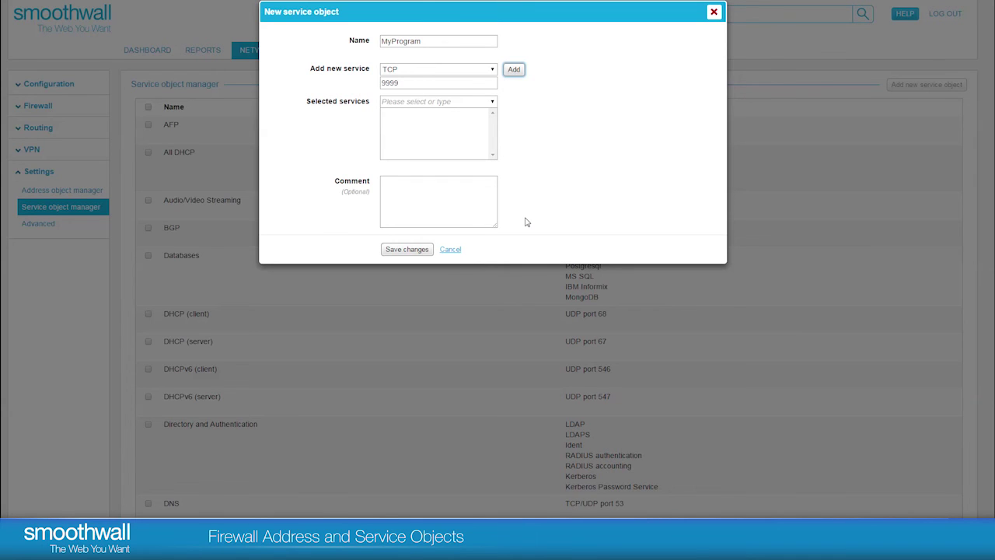
click(405, 250)
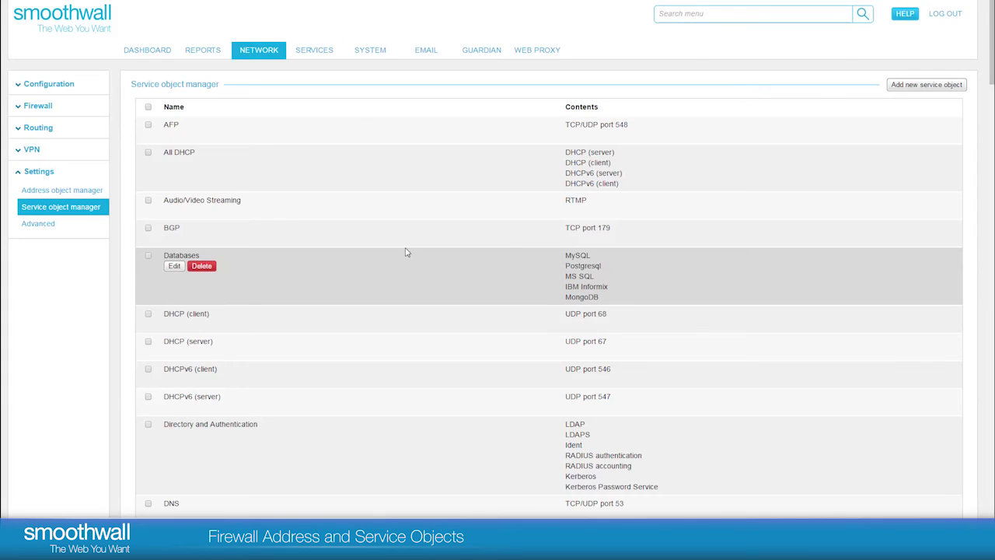
- Check that MyProgram on TCP 9999 is listed, then edit the All DHCP service object
scroll(633, 178, down, 5)
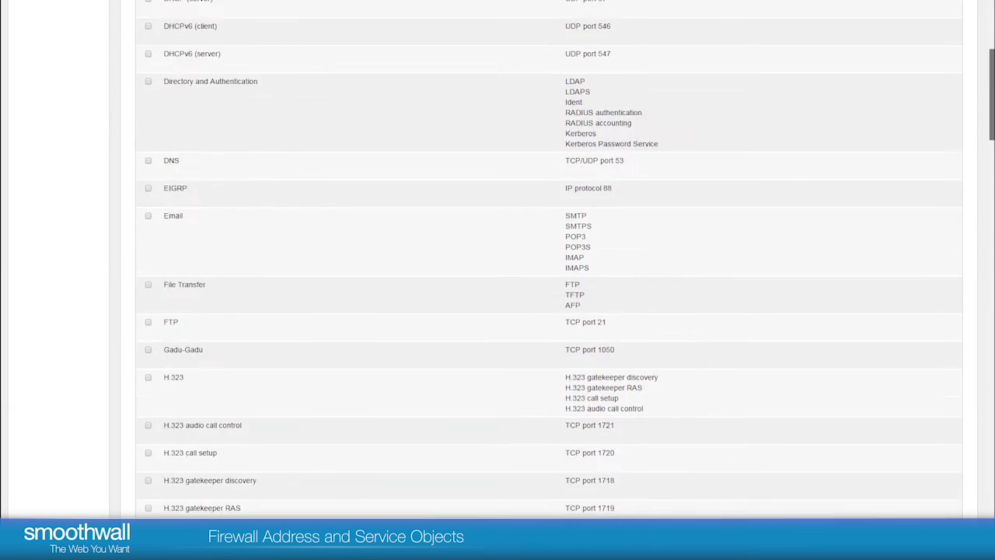
scroll(550, 257, down, 4)
scroll(549, 258, down, 4)
scroll(550, 257, down, 4)
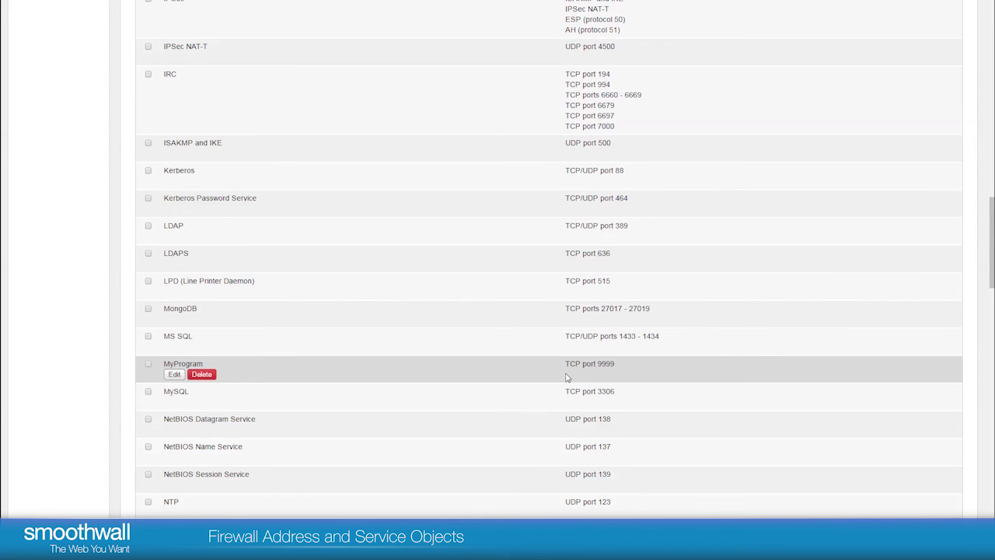
scroll(962, 171, up, 15)
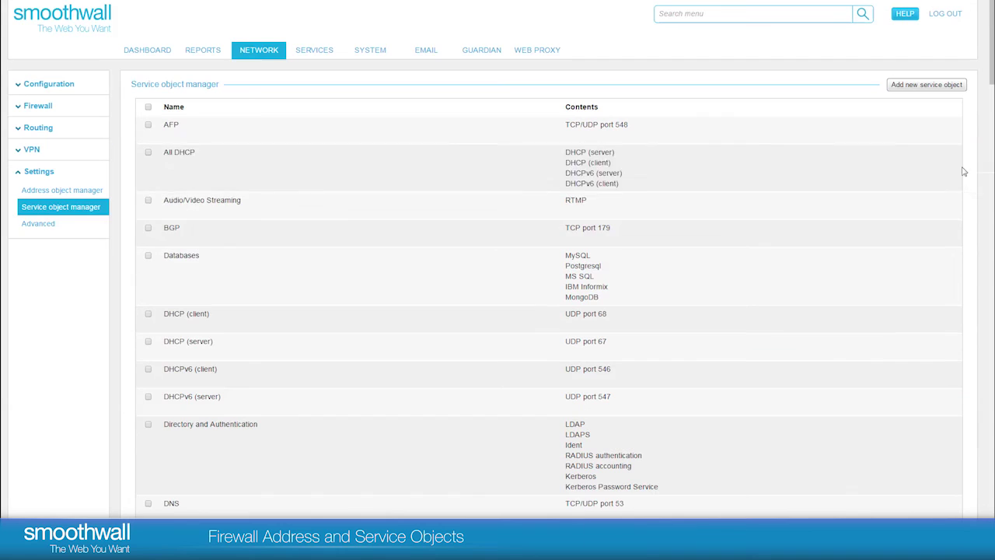
mouse_move(439, 167)
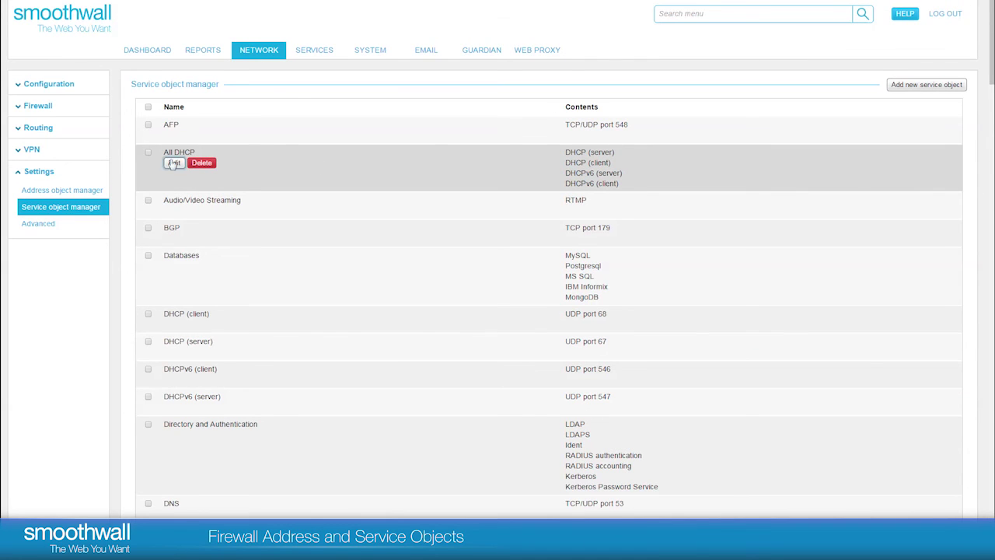
click(173, 163)
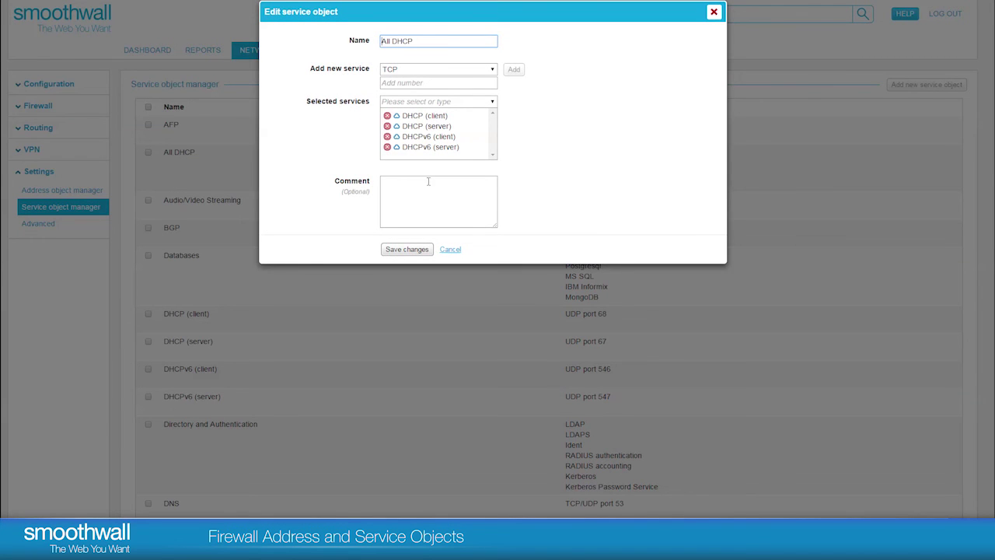
- Save the All DHCP service object unchanged, keeping its DHCP and DHCPv6 services
click(416, 256)
click(416, 256)
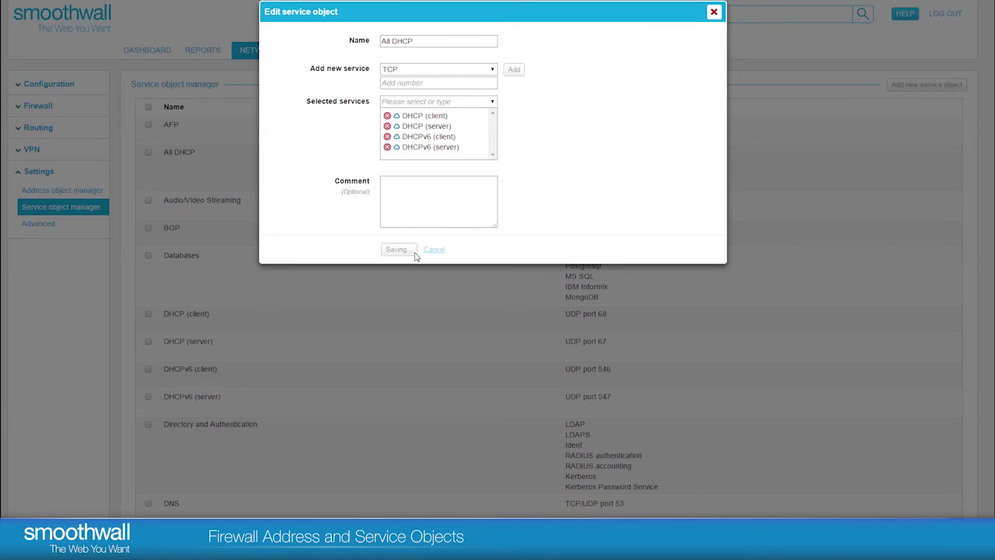